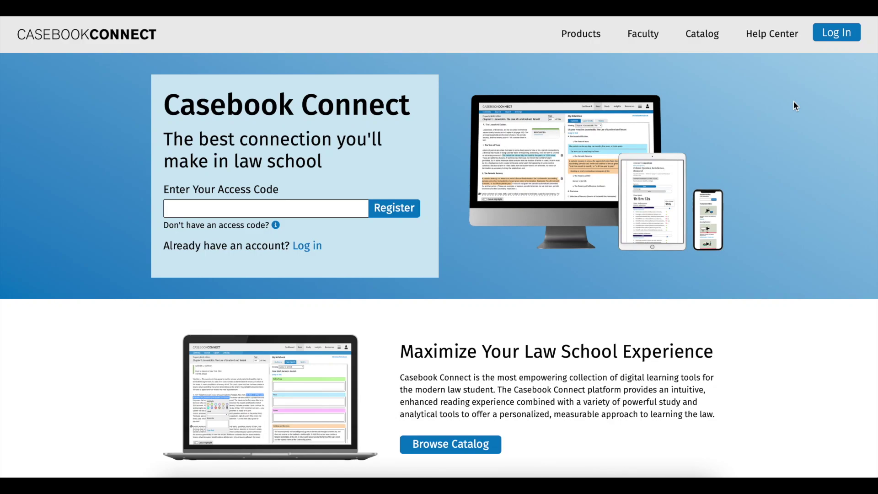
Step: Open the Log In page to sign in to Casebook Connect
left_click(838, 36)
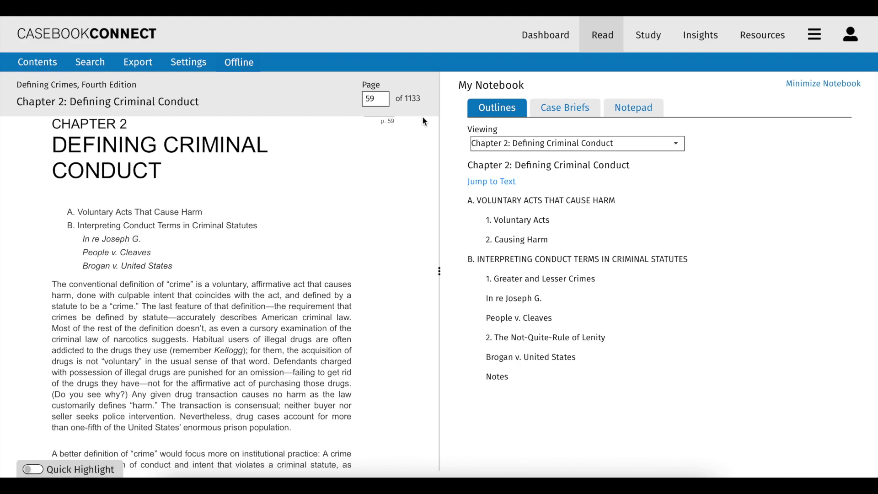
Step: From B. Interpreting Conduct Terms, highlight In re Joseph G.'s opening sentence in yellow on page 66
left_click(248, 227)
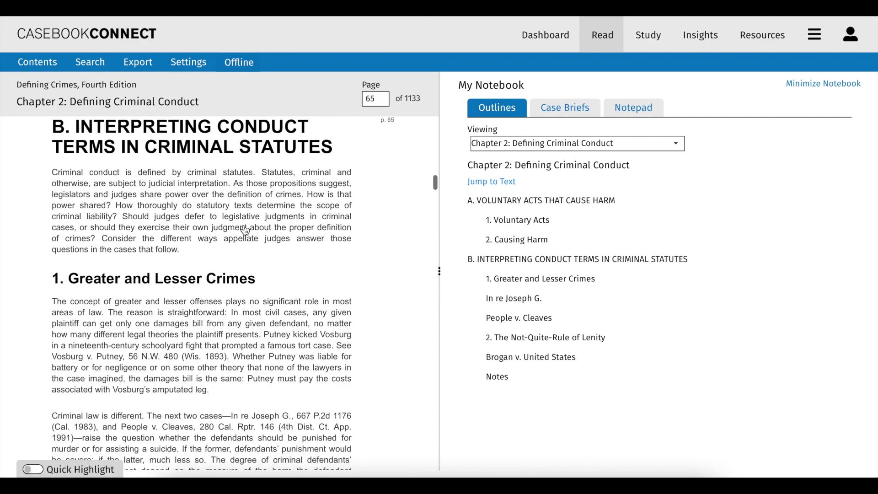
scroll(244, 226, "down", 3)
scroll(244, 226, "down", 8)
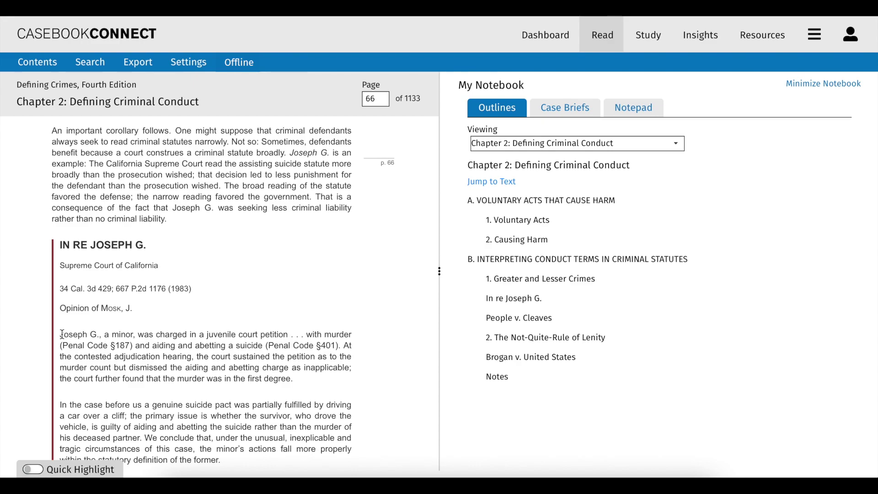
left_click_drag(62, 334, 343, 348)
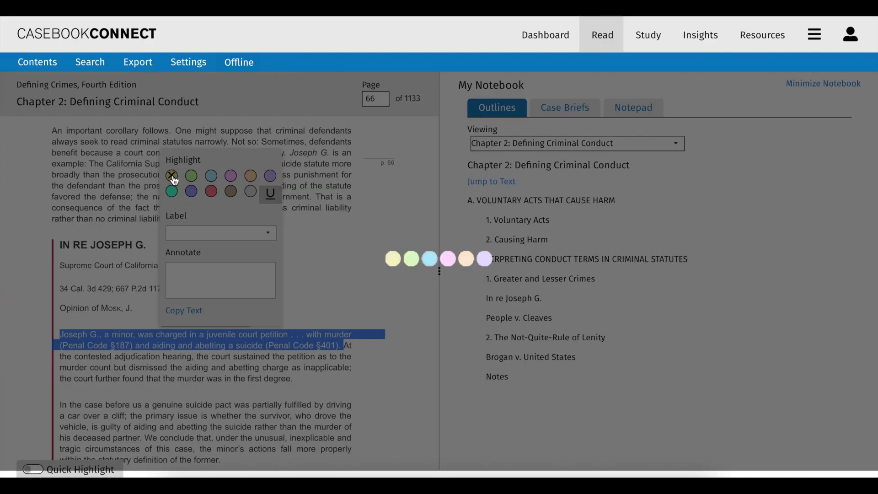
left_click(172, 177)
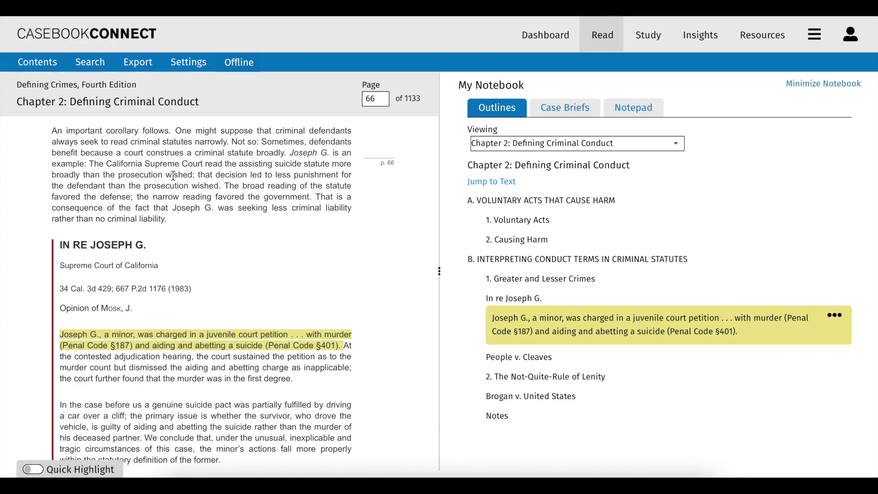
Step: In Case Briefs, rename the yellow section's highlighter label to 'Rule of Law'
left_click(559, 114)
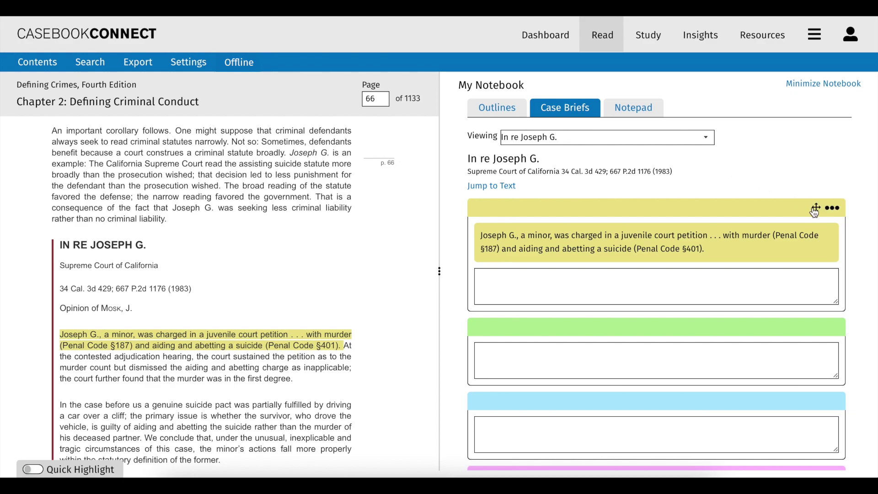
left_click(834, 208)
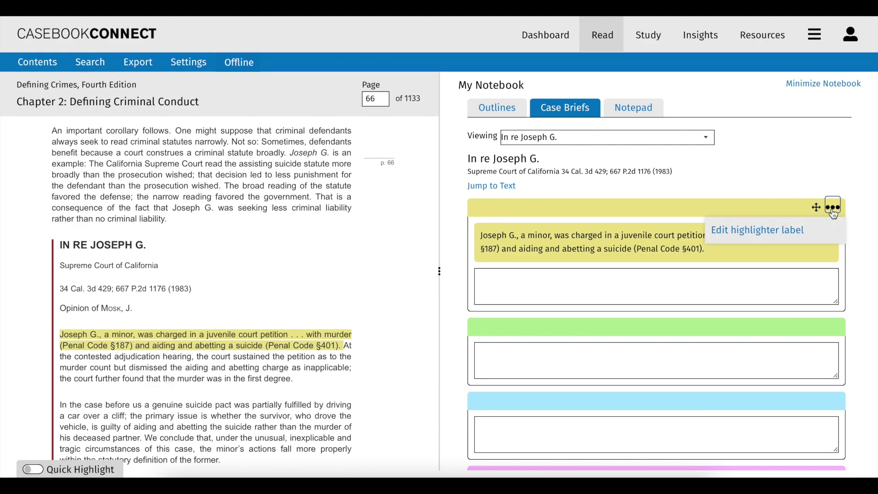
left_click(823, 239)
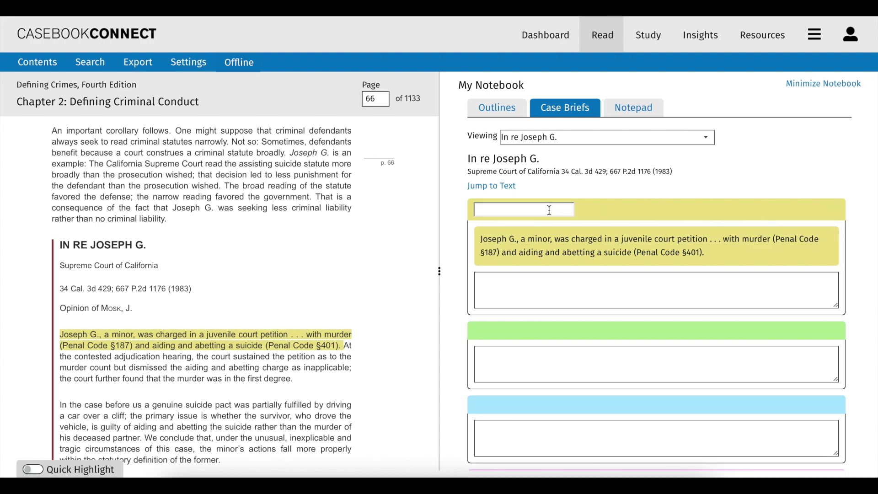
type("Rule of Law")
key("Return")
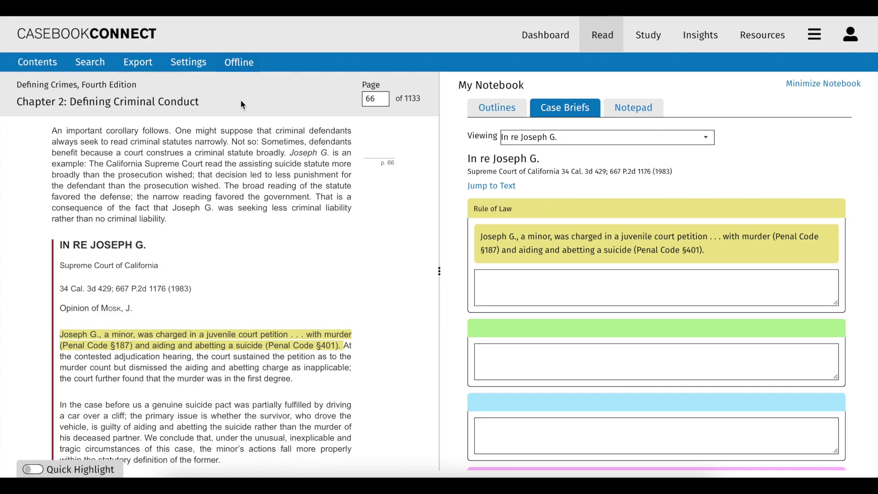
Step: Search within the book for 'mistake'
left_click(55, 65)
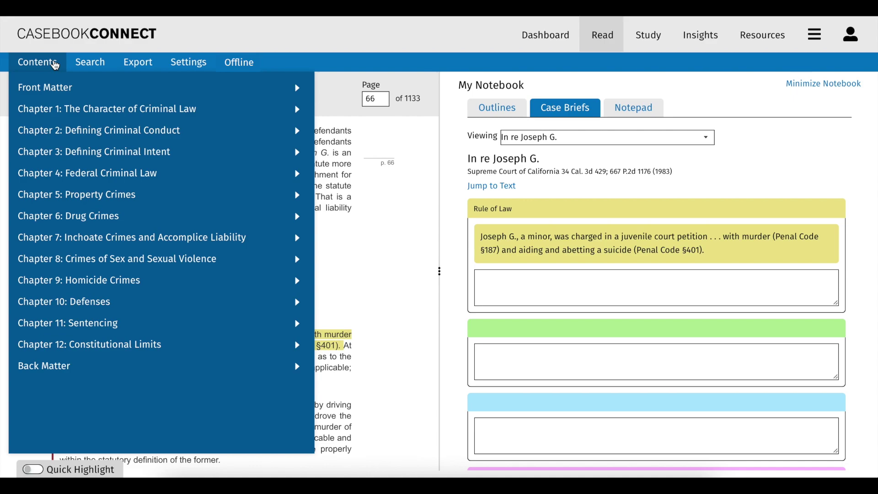
left_click(55, 66)
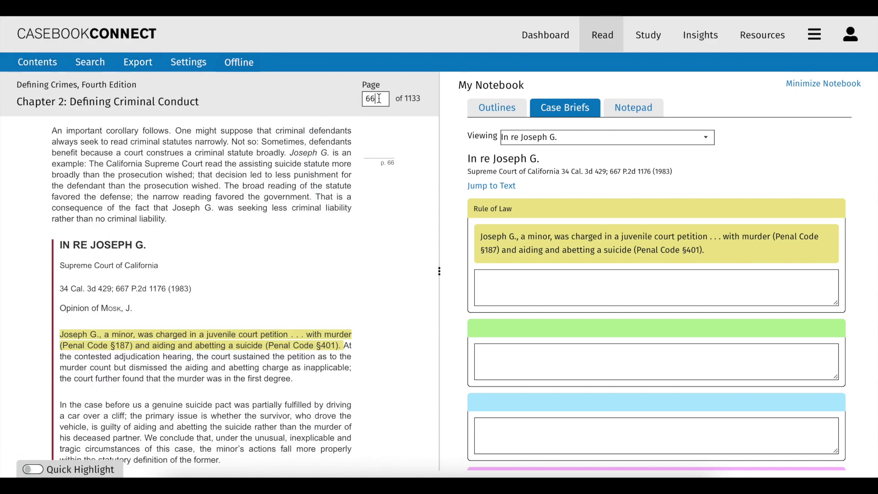
left_click(103, 65)
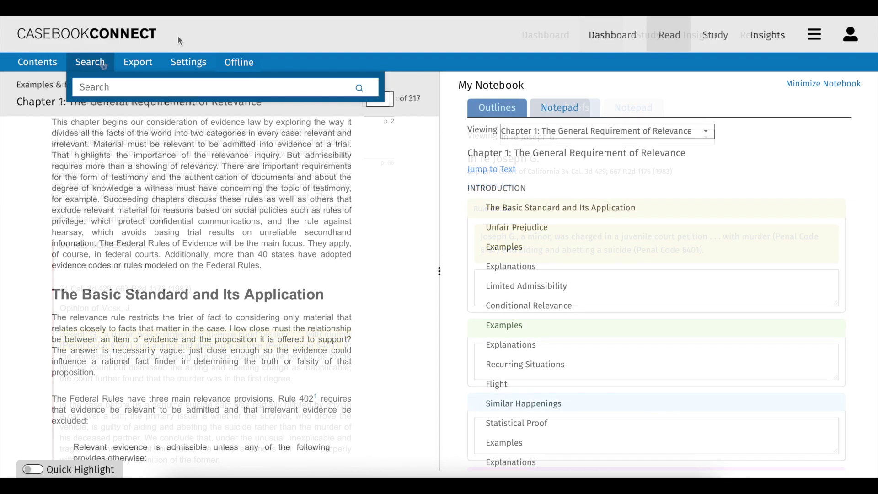
type("mistake")
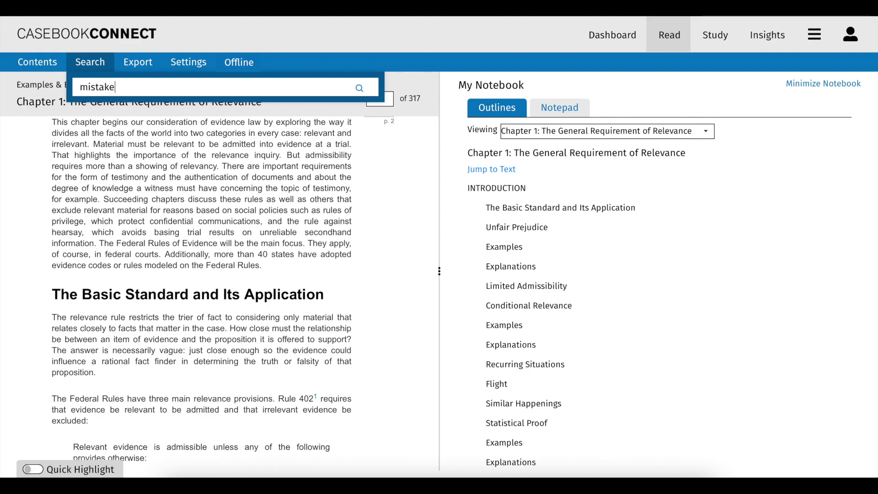
key("Return")
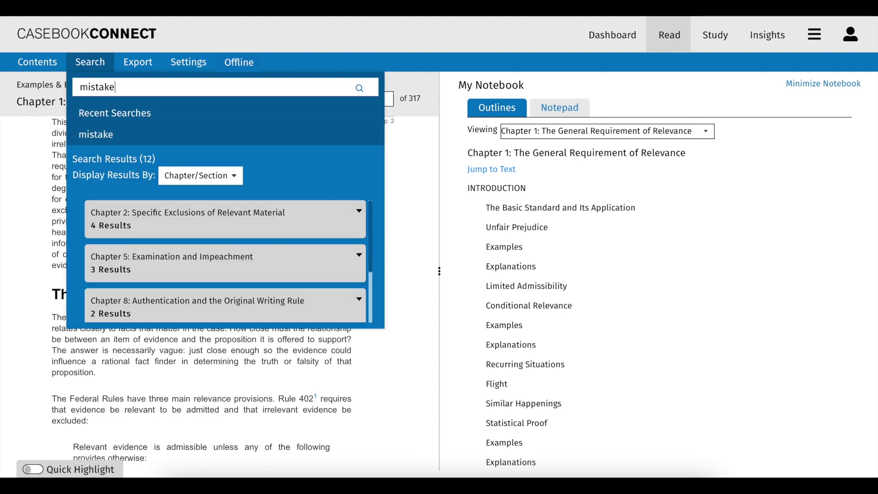
Step: Expand the Chapter 5: Examination and Impeachment matches and scroll through their snippets
left_click(157, 265)
scroll(157, 265, "down", 3)
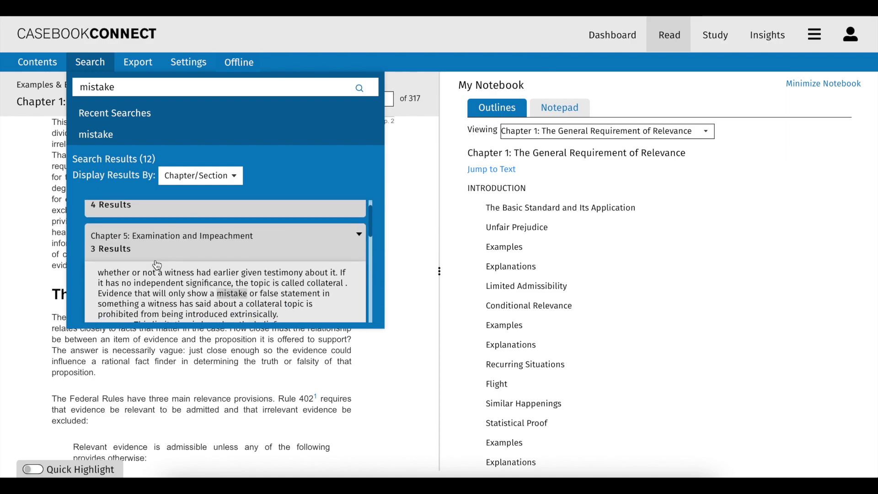
scroll(158, 265, "down", 2)
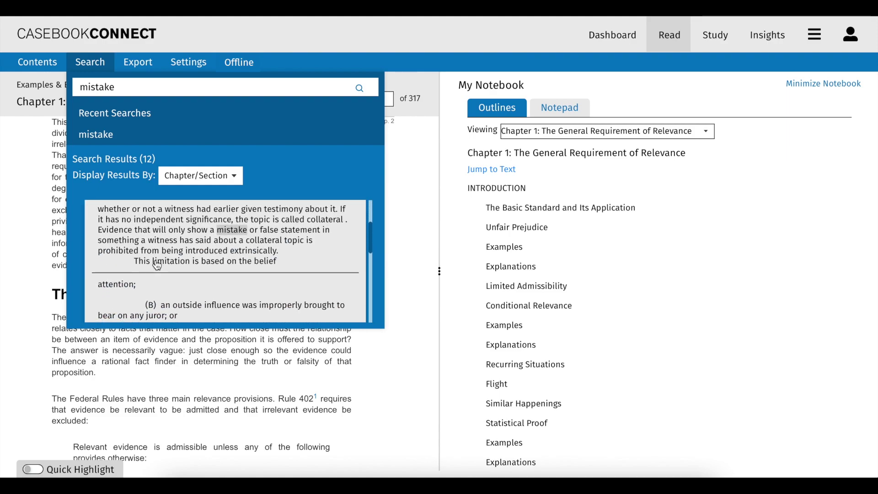
scroll(157, 265, "down", 4)
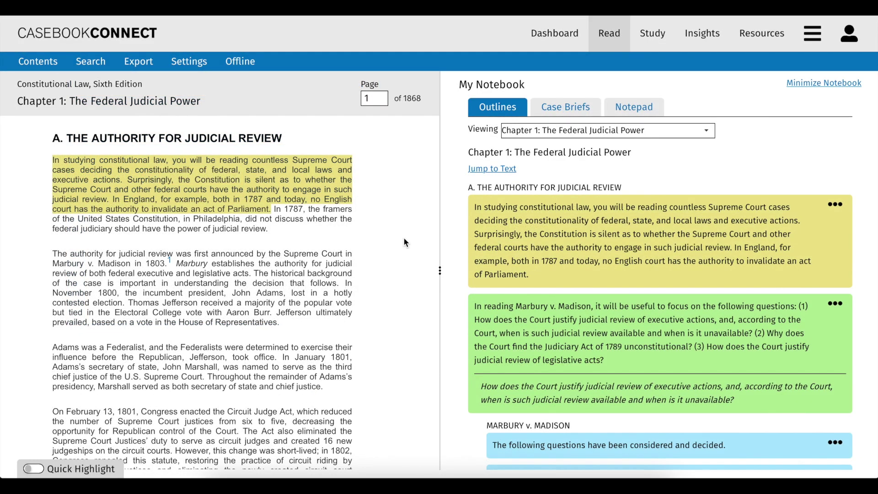
Step: Save Constitutional Law for offline use with all chapters checked, creating the offline link
left_click(248, 68)
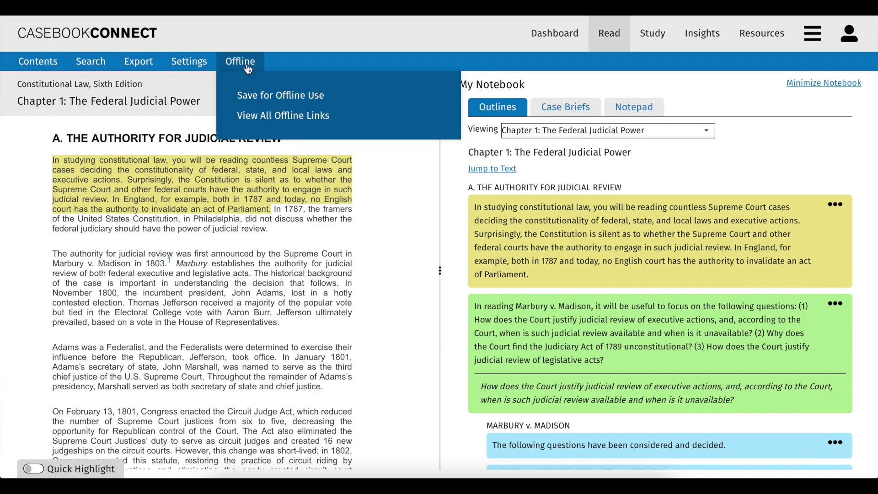
left_click(287, 98)
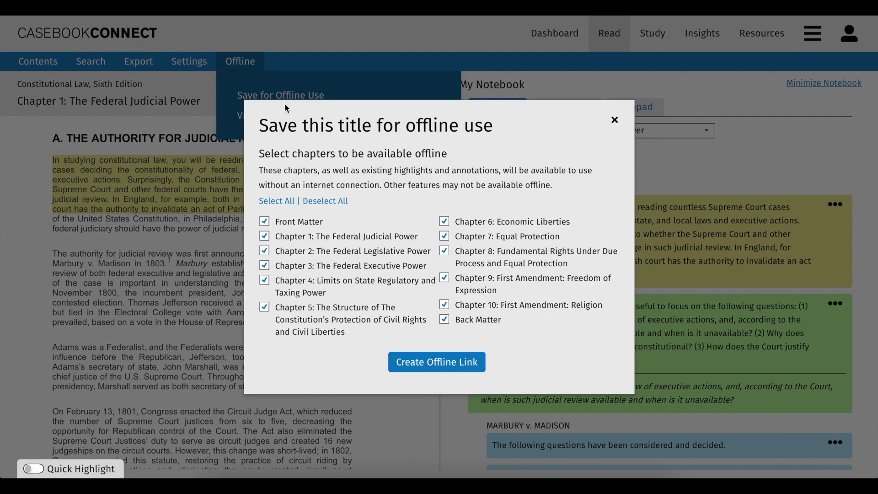
left_click(439, 370)
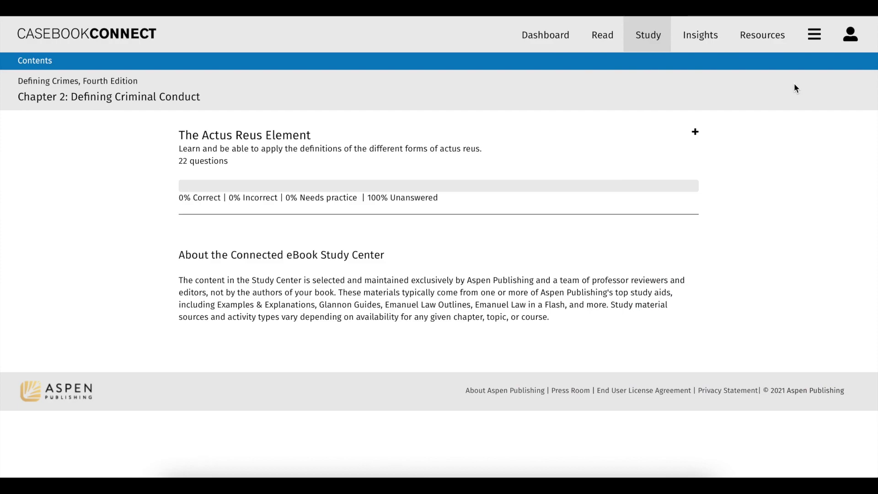
Step: Reveal the first Actus Reus Element flash card's answer, rate it Needs Practice, and return to Study Center
left_click(696, 134)
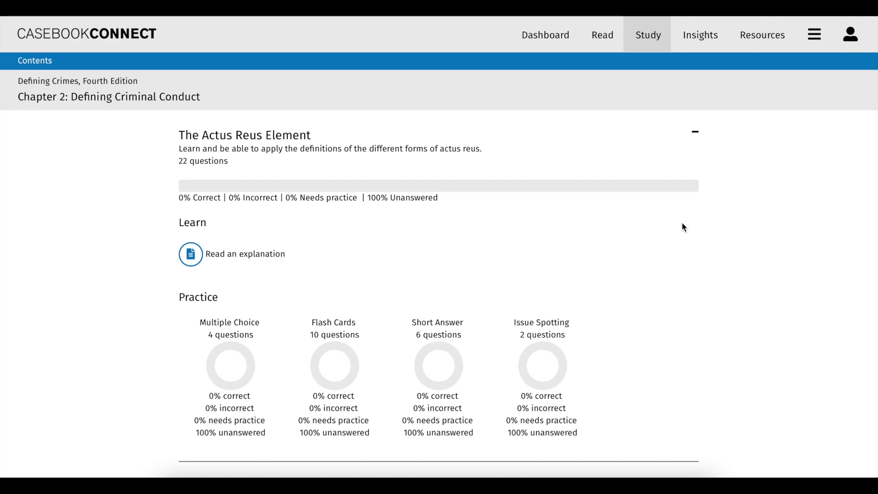
left_click(346, 371)
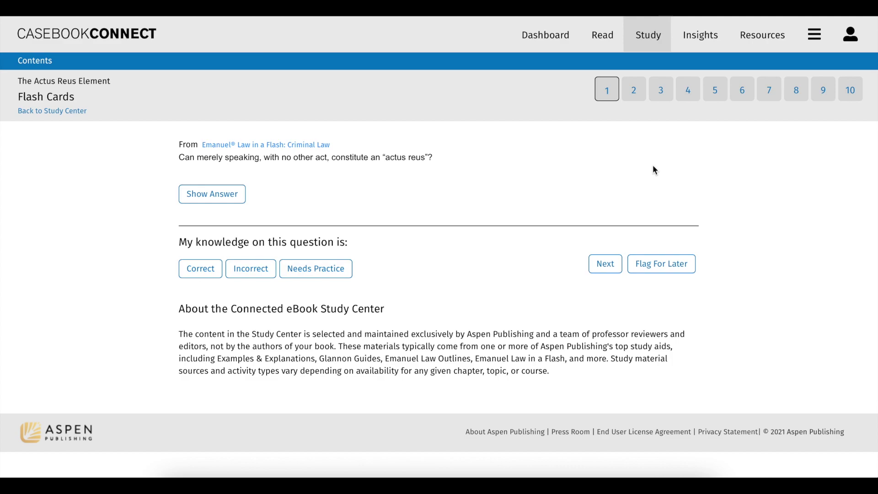
left_click(224, 196)
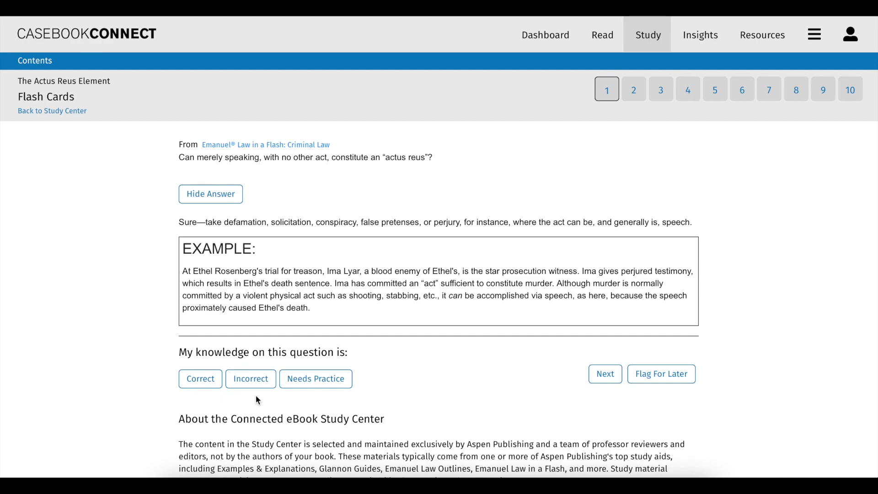
left_click(309, 387)
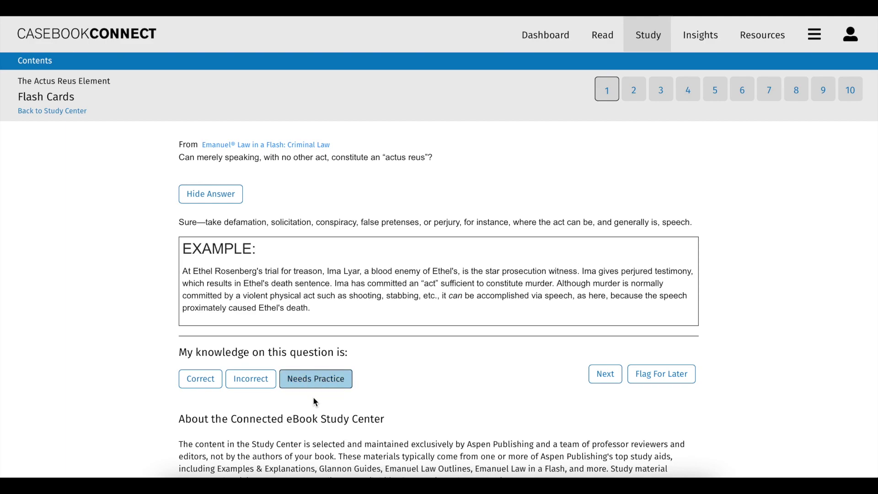
left_click(67, 112)
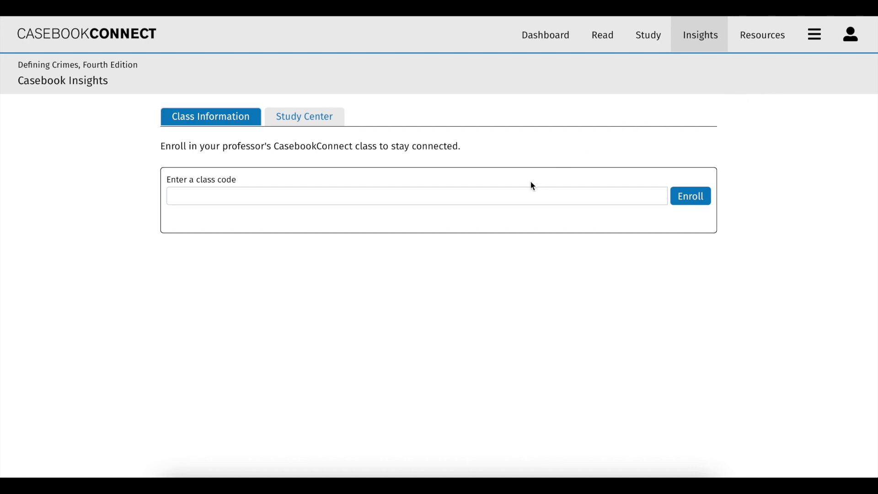
Step: Enroll in Criminal Law - Evening Session by pasting the professor's class code
left_click(519, 196)
key("ctrl+v")
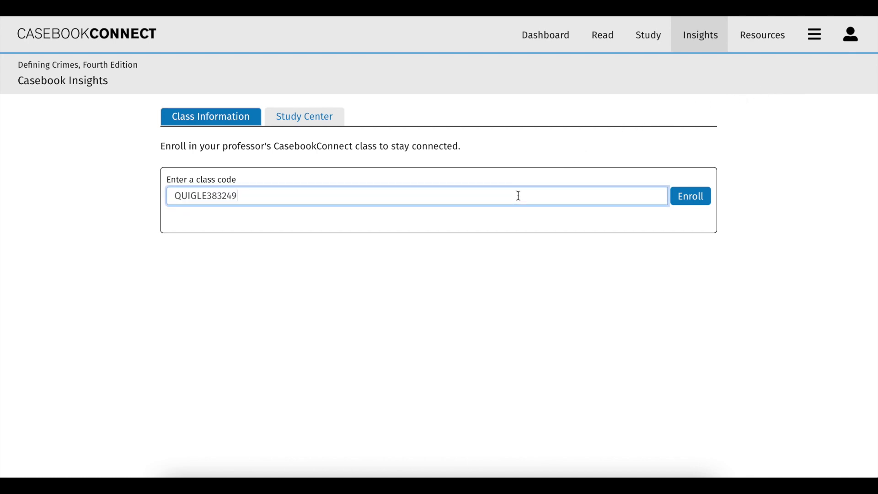
left_click(688, 204)
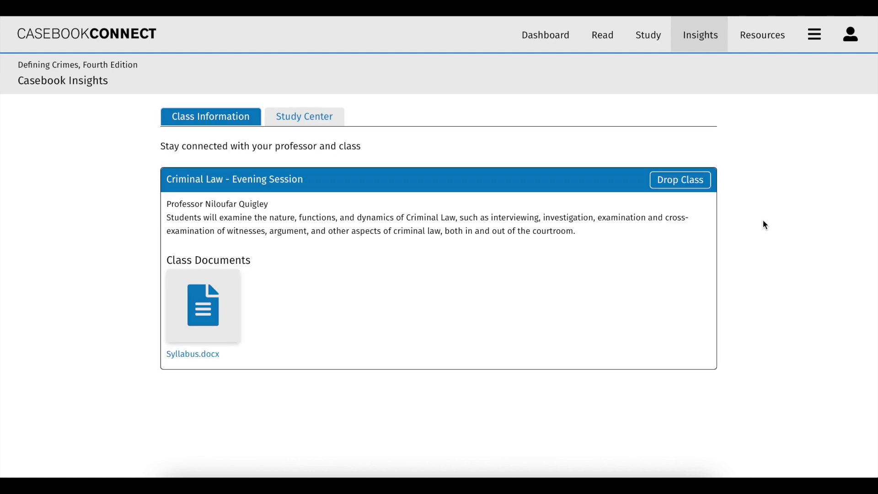
Step: Turn on Class Comparison in the Study Center to compare overall progress with the class average
left_click(343, 120)
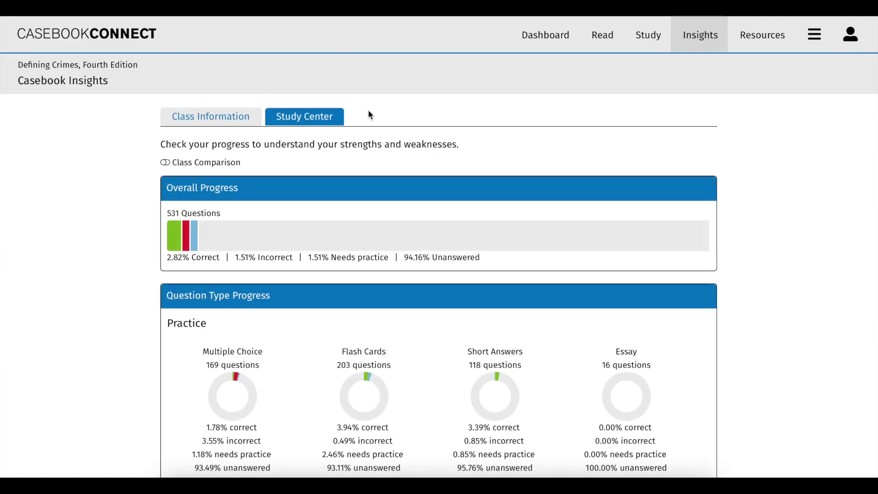
left_click(165, 163)
scroll(130, 201, "down", 4)
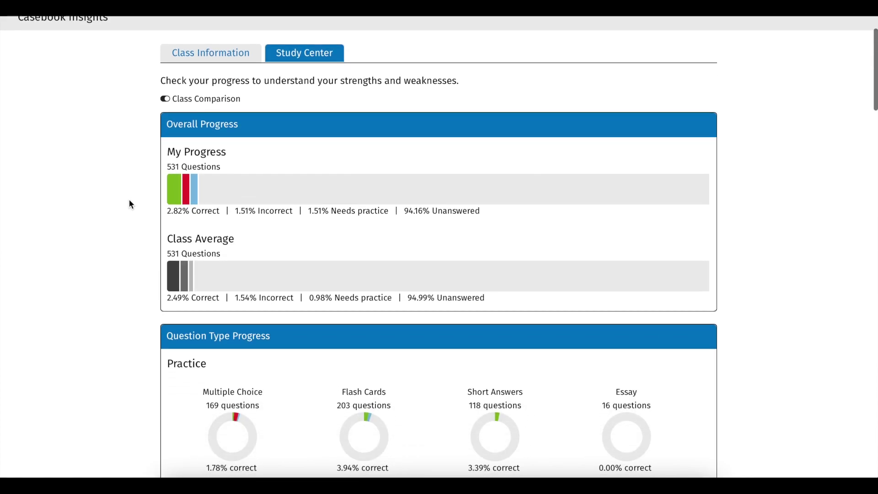
scroll(129, 201, "down", 6)
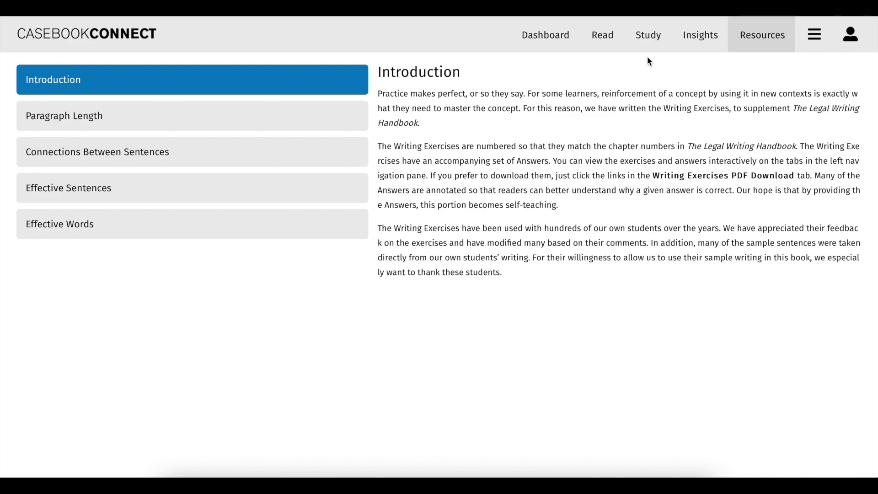
Step: Return to the Dashboard bookshelf from the Writing Exercises Introduction
left_click(562, 40)
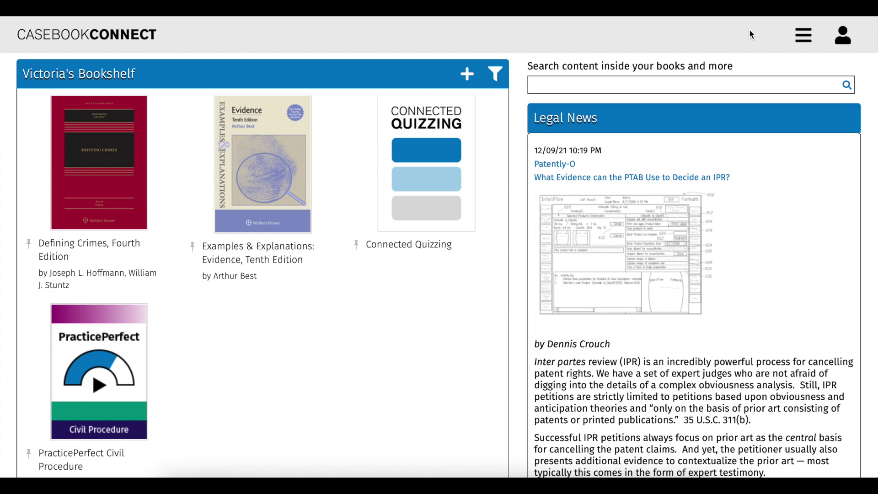
Step: Show the Redeem an Access Code field from the bookshelf's + button, then scroll down the page
left_click(467, 77)
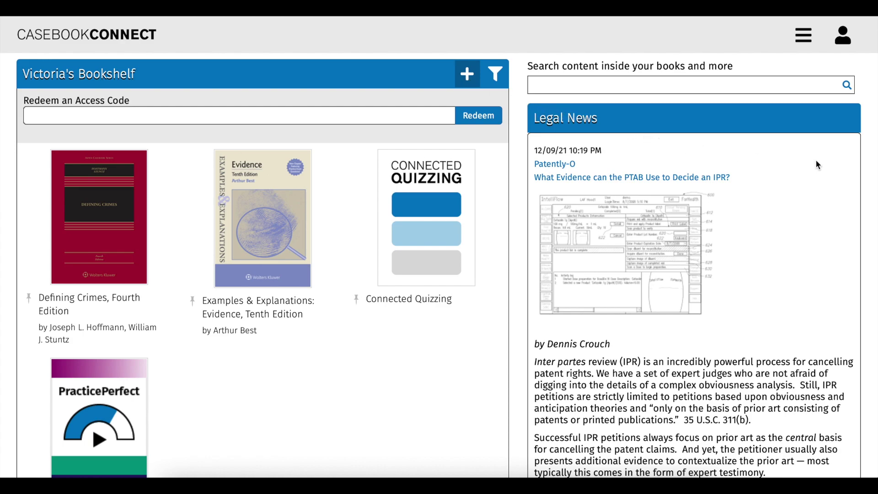
scroll(839, 163, "down", 3)
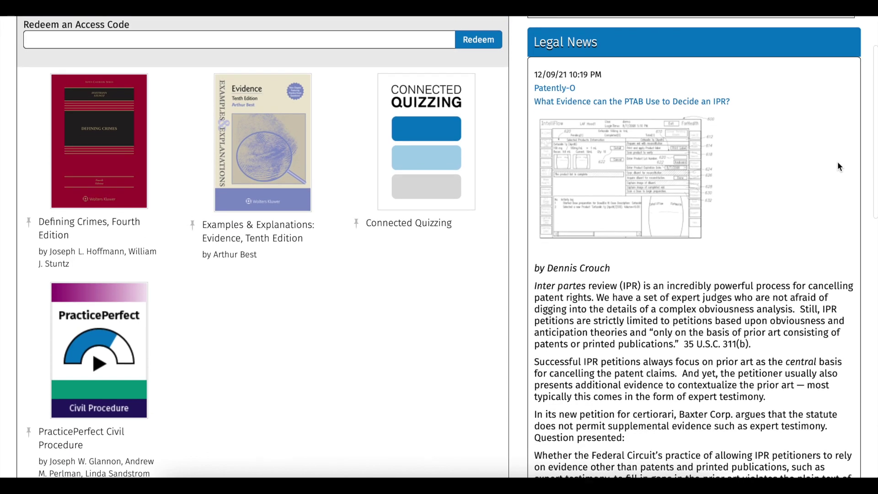
scroll(838, 161, "down", 3)
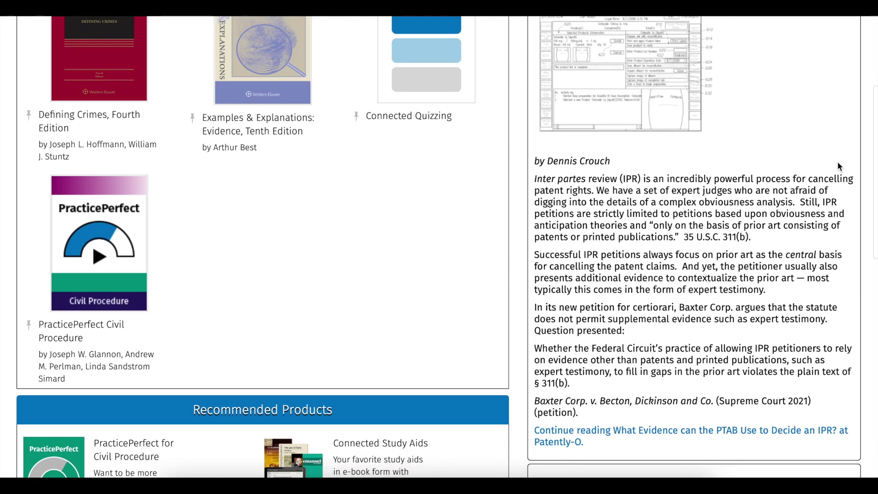
scroll(838, 161, "down", 3)
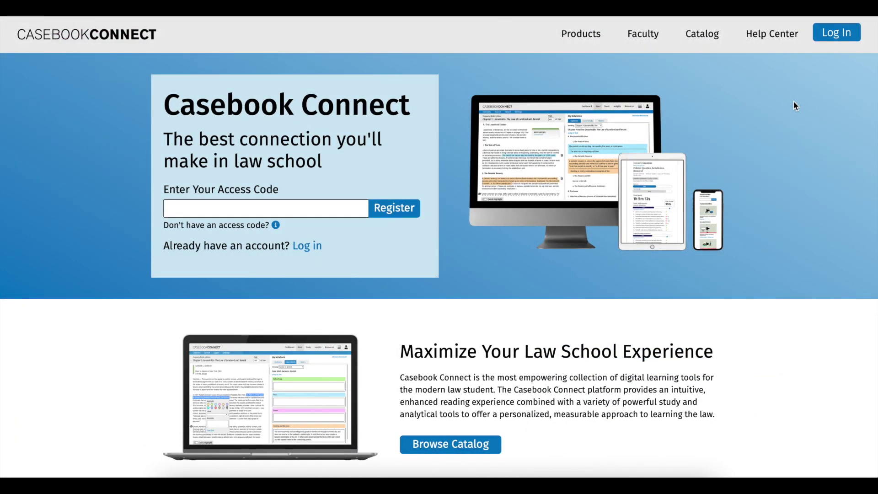